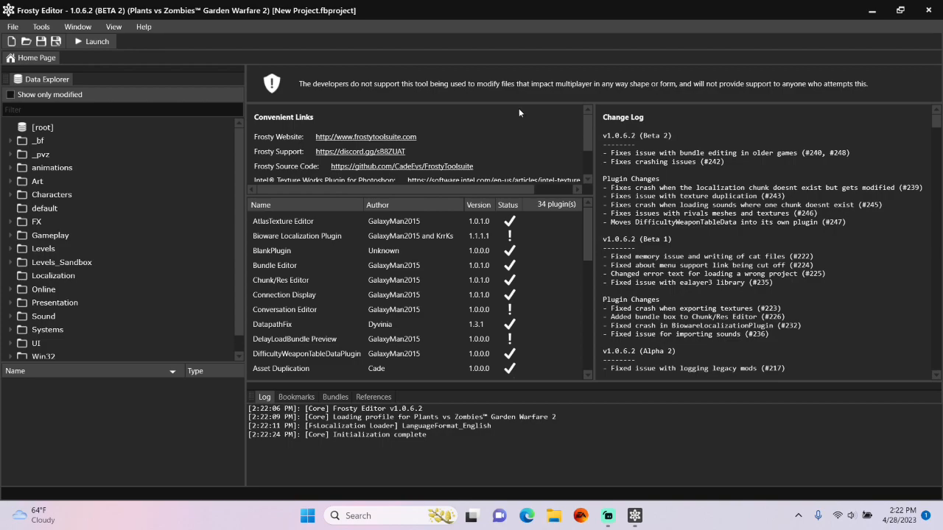
# Browse to Gameplay > Weapons > Chomper > ChompCannon and load the ChompCannon_Weapon blueprint
pyautogui.click(12, 236)
pyautogui.scroll(-1, 15, 239)
pyautogui.scroll(-3, 21, 249)
pyautogui.scroll(-2, 21, 249)
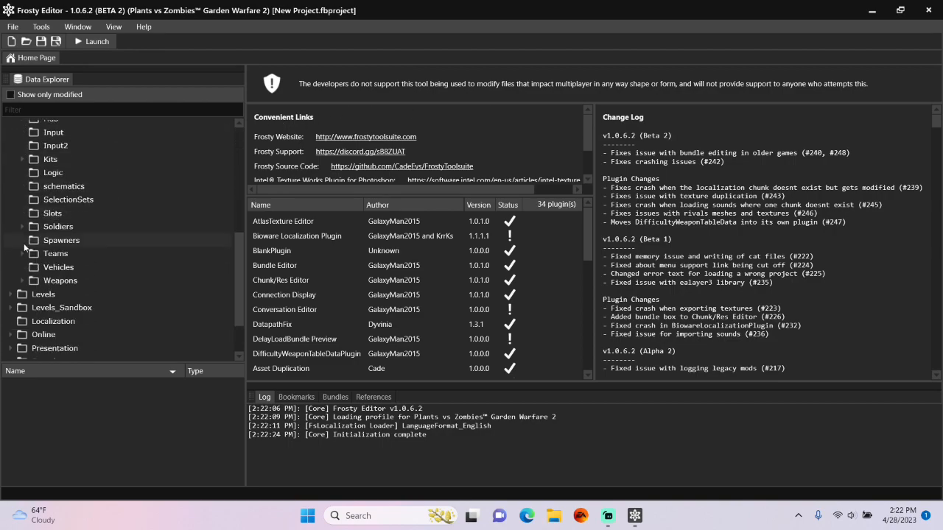
pyautogui.click(21, 283)
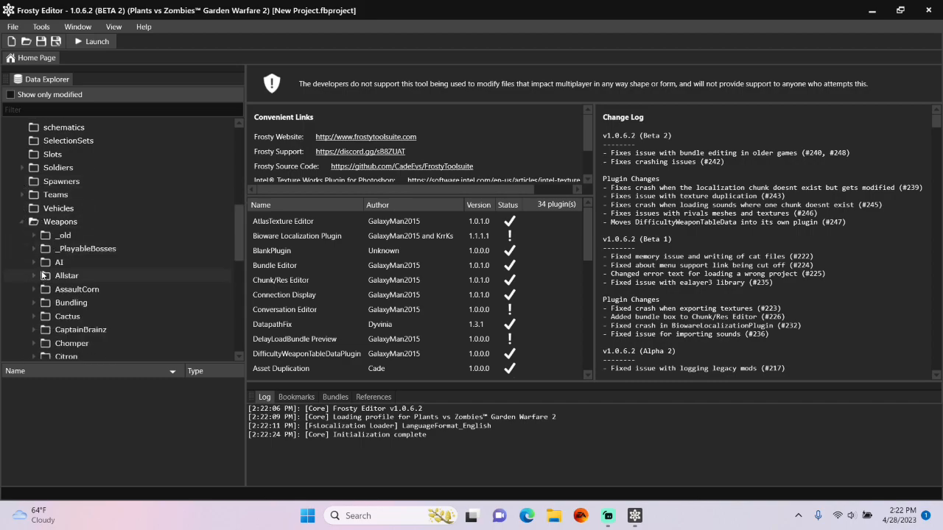
pyautogui.scroll(-2, 43, 274)
pyautogui.click(31, 284)
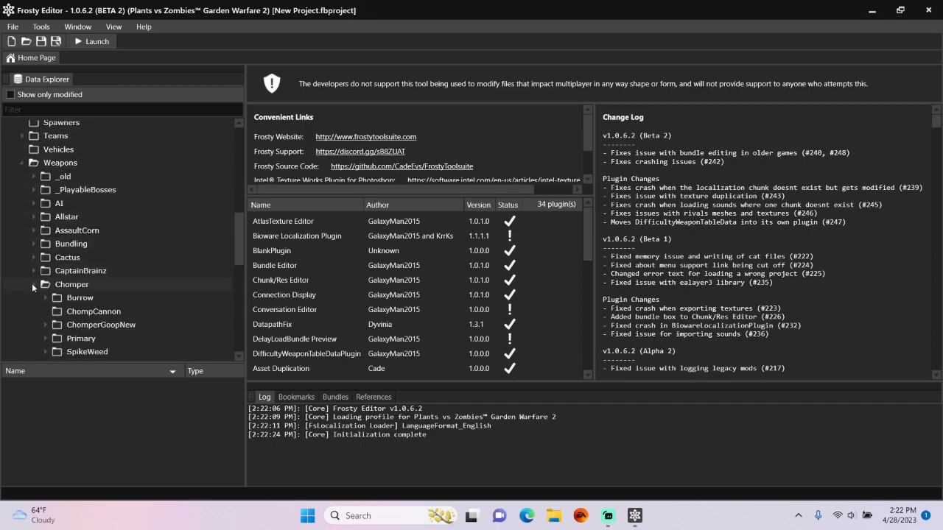
pyautogui.scroll(-1, 46, 274)
pyautogui.click(93, 282)
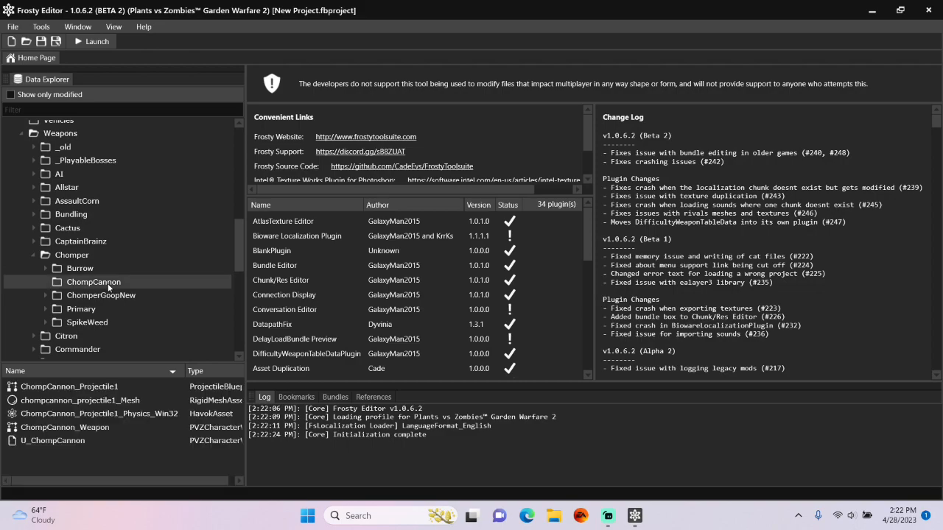
pyautogui.doubleClick(89, 426)
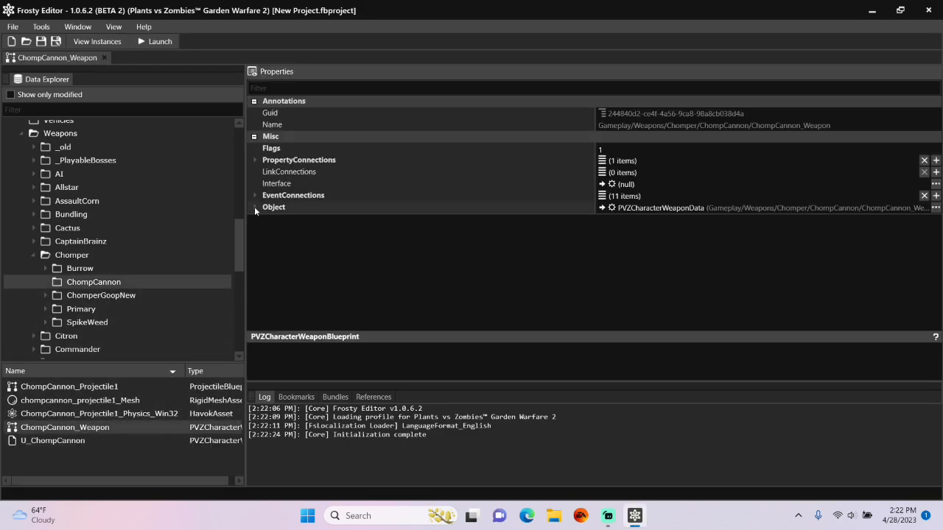
# Browse to Rose > Primary > MagicMissiles and load the MagicMissiles_Weapon blueprint in a second tab
pyautogui.click(254, 206)
pyautogui.scroll(-2, 288, 221)
pyautogui.scroll(-2, 287, 221)
pyautogui.scroll(-1, 294, 220)
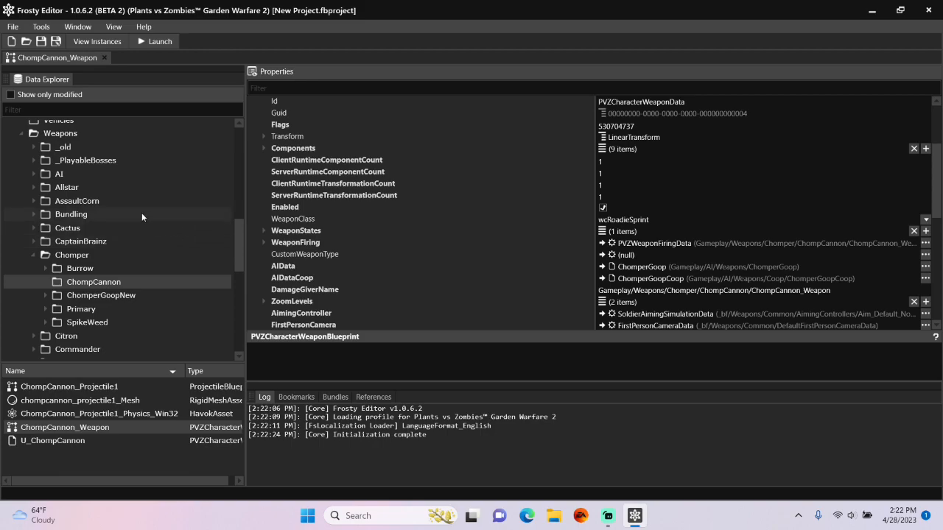
pyautogui.scroll(-3, 137, 214)
pyautogui.scroll(-3, 128, 218)
pyautogui.scroll(-3, 128, 218)
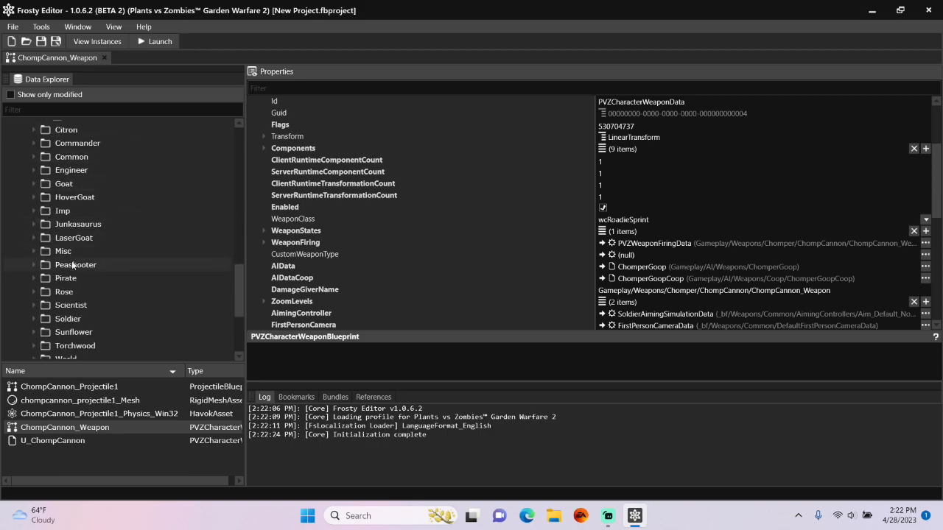
pyautogui.click(34, 291)
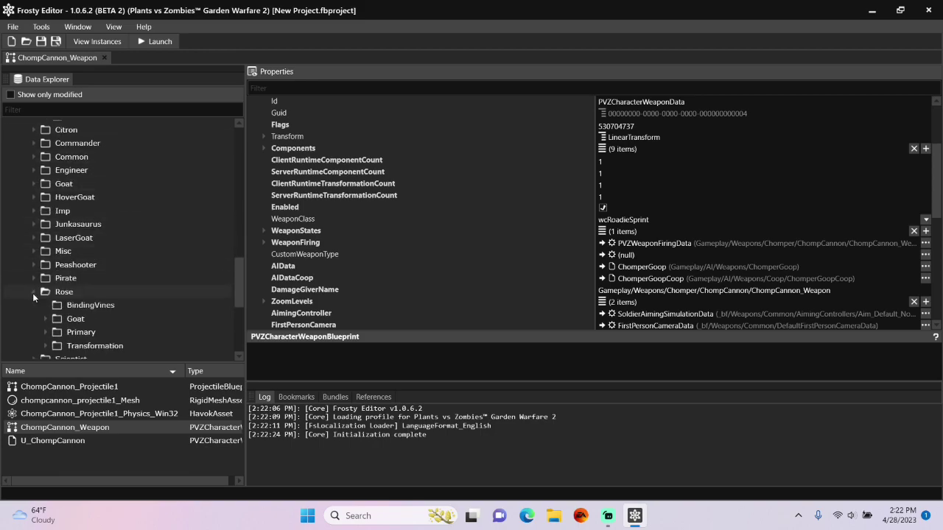
pyautogui.click(46, 332)
pyautogui.scroll(-1, 97, 311)
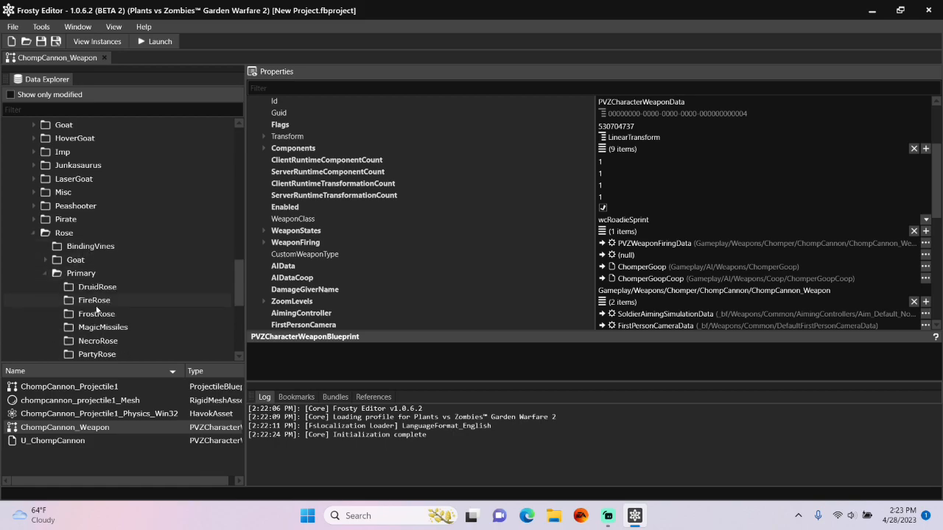
pyautogui.click(123, 327)
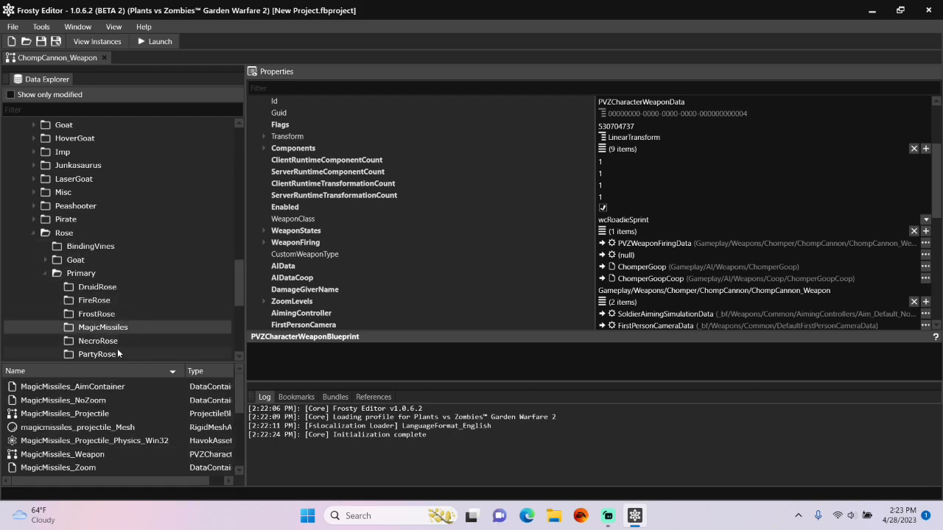
pyautogui.doubleClick(95, 455)
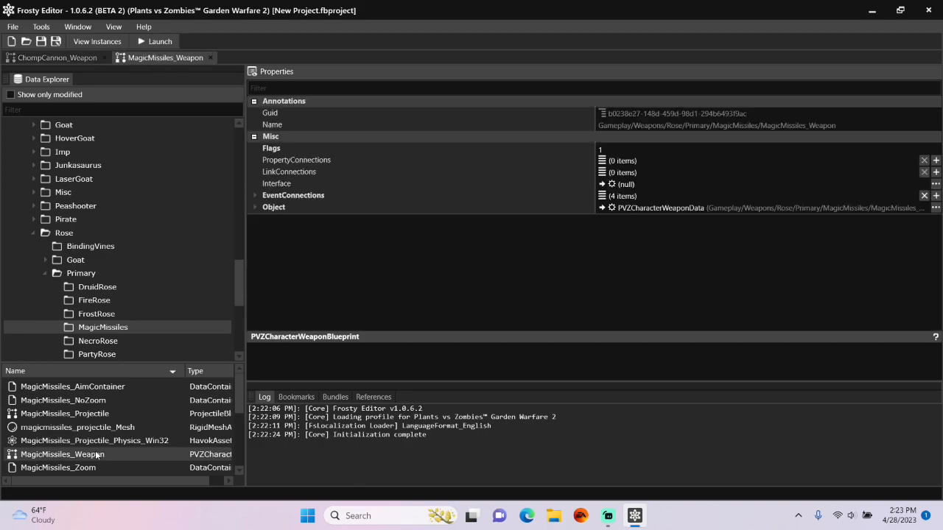
# Copy MagicMissiles' LockingWeaponData and paste it into ChompCannon's empty CustomWeaponType
pyautogui.click(257, 210)
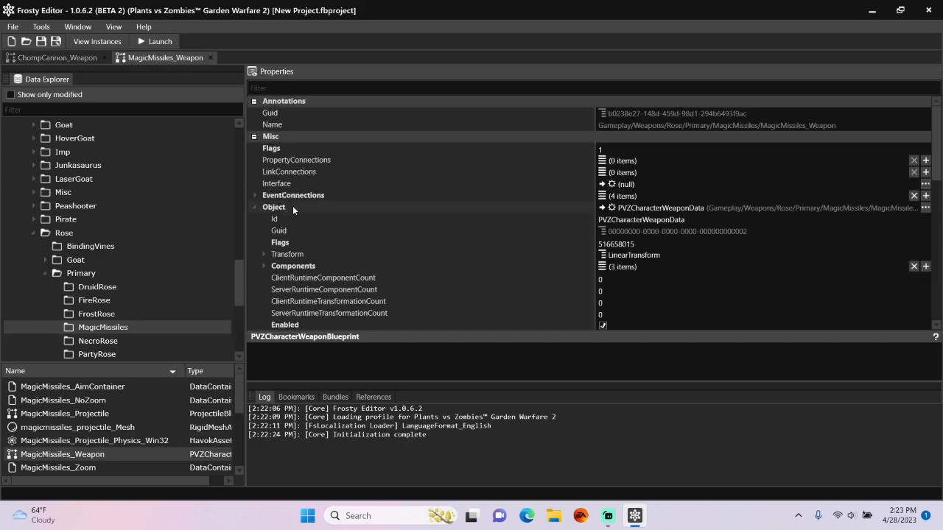
pyautogui.scroll(-3, 294, 209)
pyautogui.scroll(-2, 311, 205)
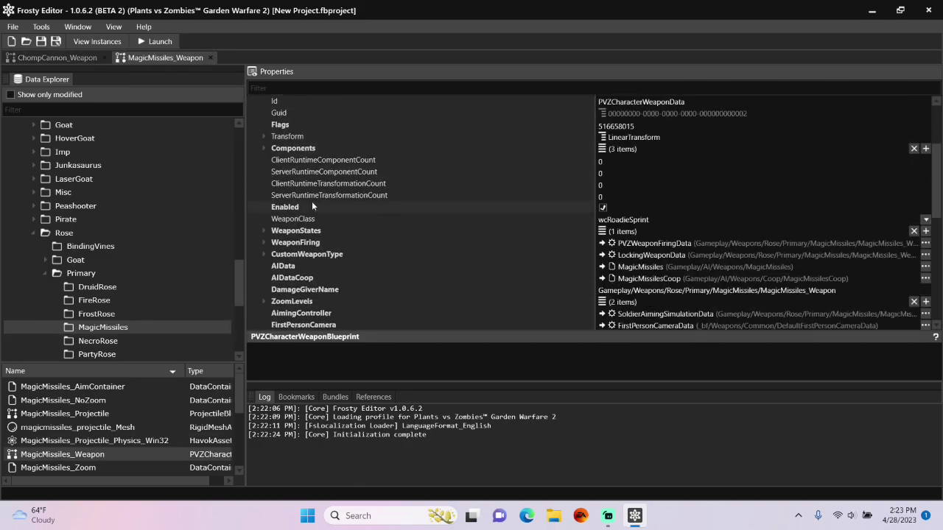
pyautogui.rightClick(628, 255)
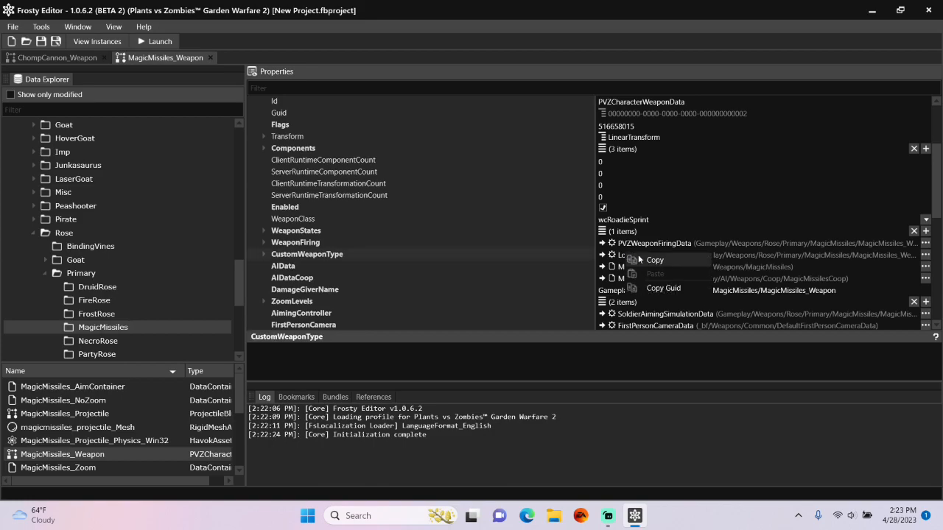
pyautogui.click(647, 259)
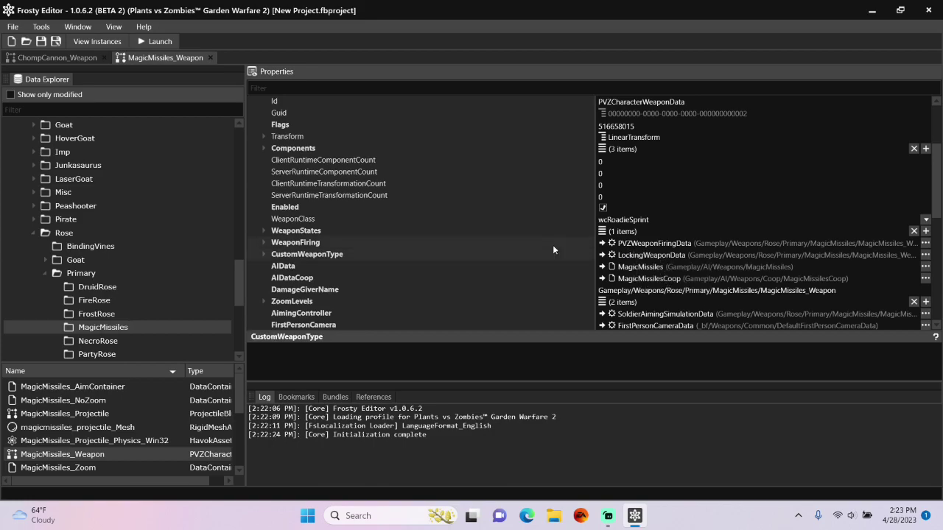
pyautogui.click(59, 56)
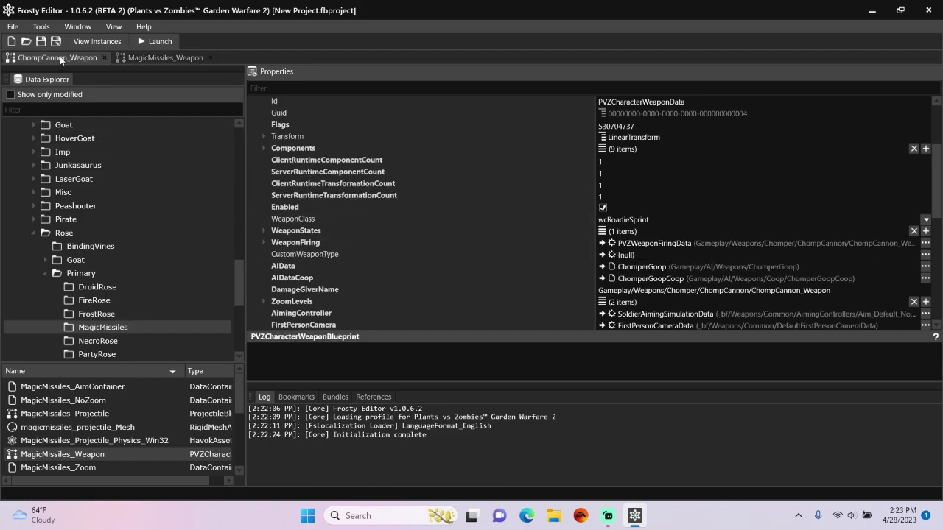
pyautogui.rightClick(625, 255)
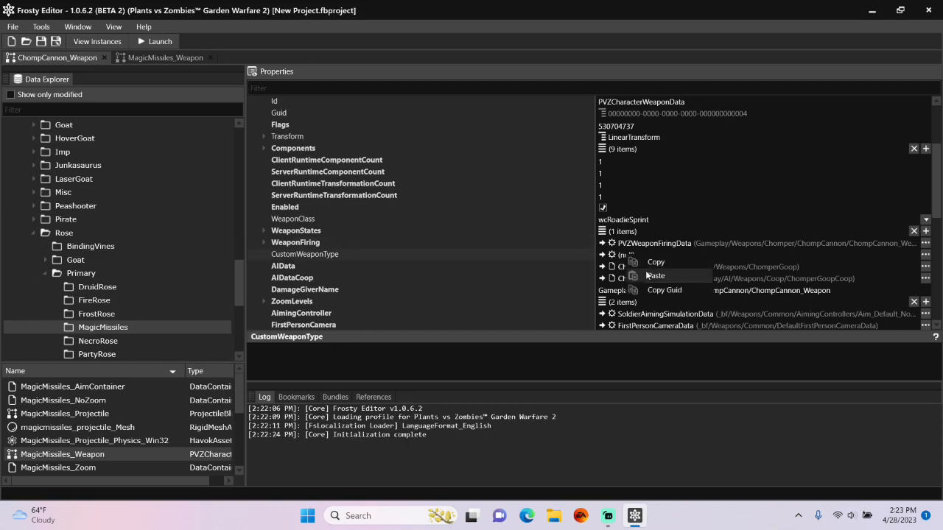
pyautogui.click(645, 275)
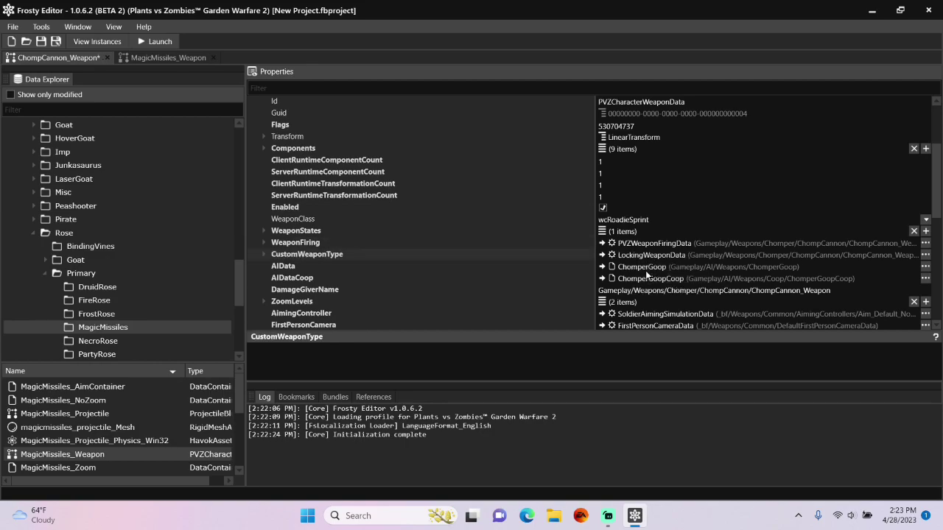
pyautogui.click(262, 252)
pyautogui.scroll(-2, 309, 260)
pyautogui.scroll(-1, 320, 249)
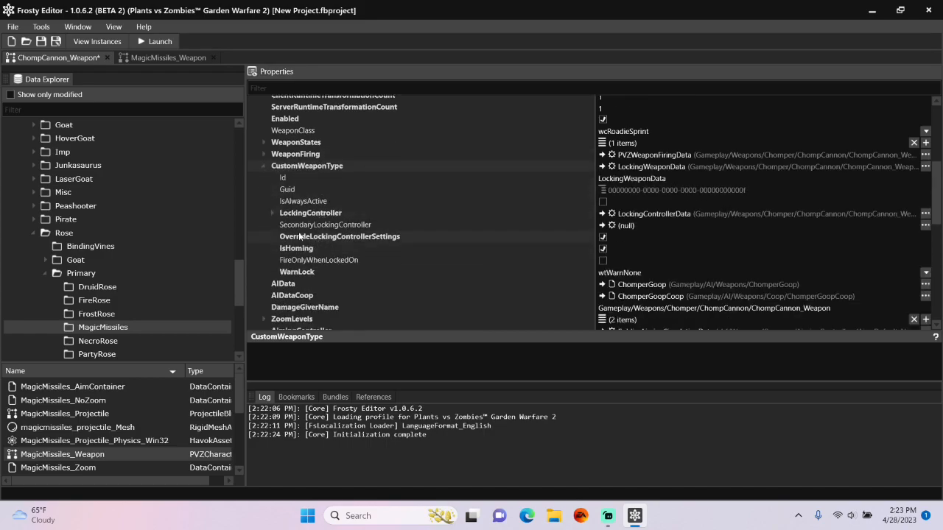
# Edit LockingController: ReleaseTime 1, ReleaseOnNewTargetTime 0, LockOnTargetWithinAngleValue 3, LockOnTargetMaxDistance 75
pyautogui.click(270, 211)
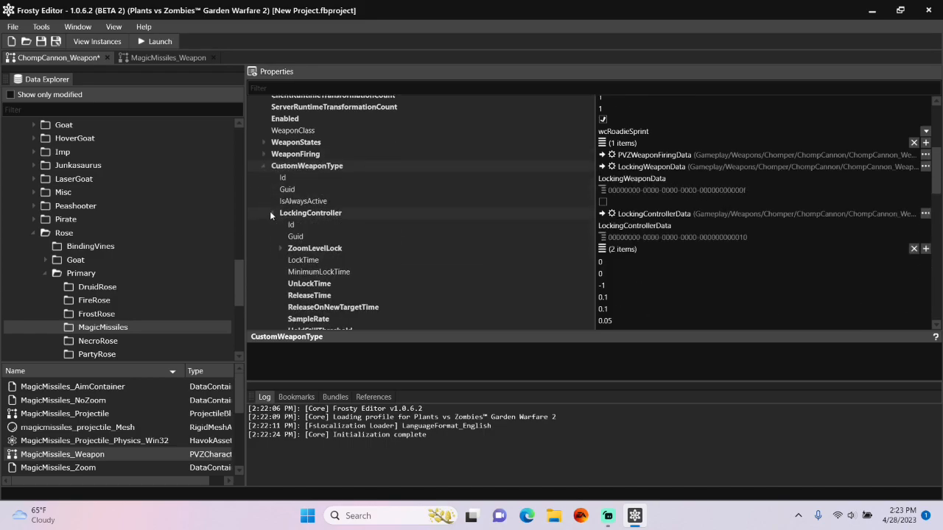
pyautogui.scroll(-1, 294, 219)
pyautogui.moveTo(626, 266); pyautogui.dragTo(588, 267)
pyautogui.write('1')
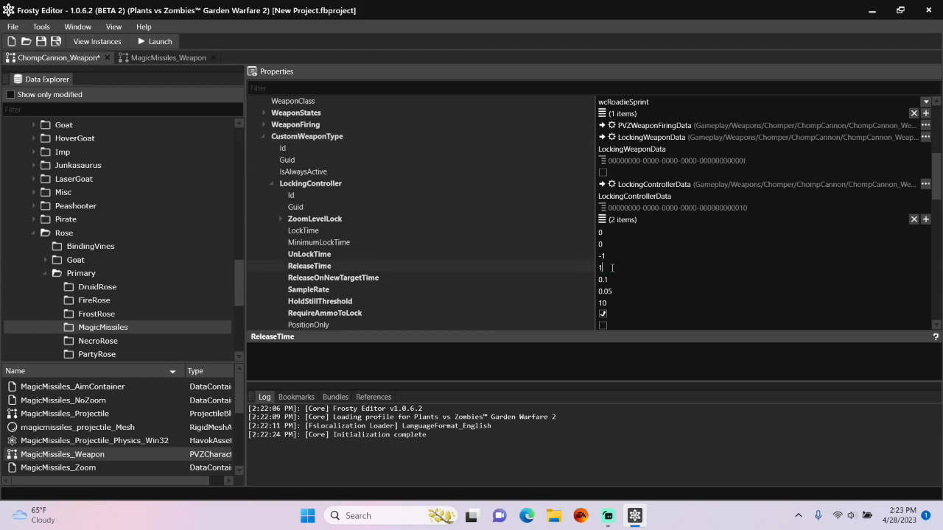
pyautogui.click(615, 278)
pyautogui.scroll(-4, 614, 276)
pyautogui.moveTo(618, 267); pyautogui.dragTo(591, 271)
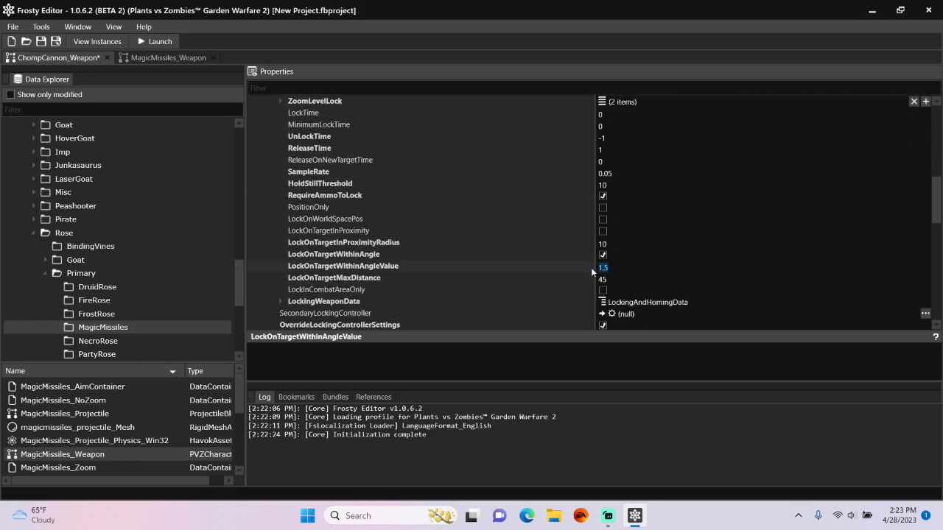
pyautogui.write('3')
pyautogui.click(617, 279)
pyautogui.write('75')
# Save the project under the new name Homing Chomp Cannon.fbproject
pyautogui.hotkey('ctrl', 's')
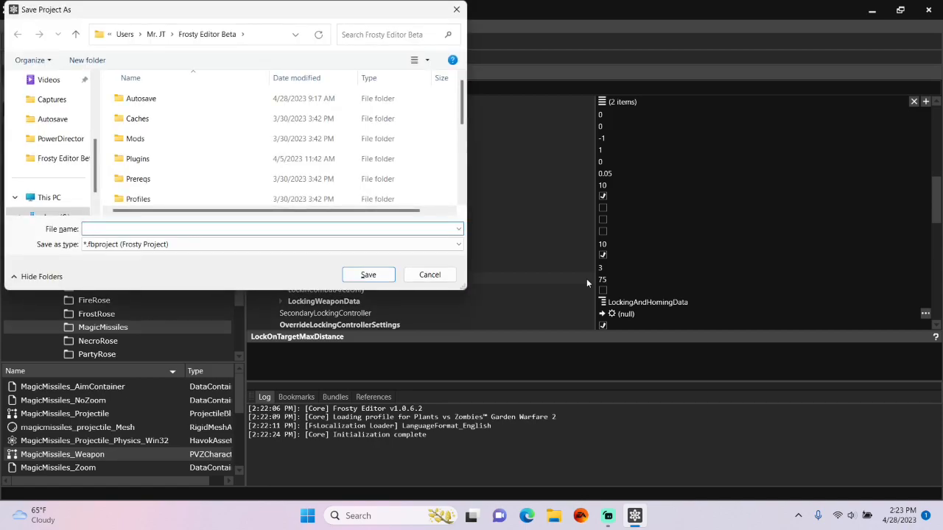
pyautogui.write('Homin')
pyautogui.write('g C')
pyautogui.write('homp Cannon')
pyautogui.click(369, 274)
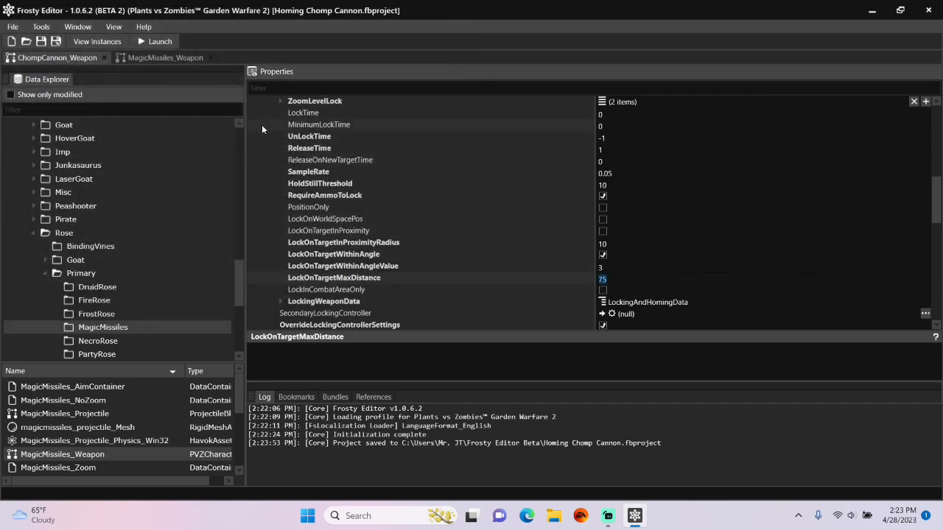
# Launch the game with the Homing Chomp Cannon project applied
pyautogui.click(160, 41)
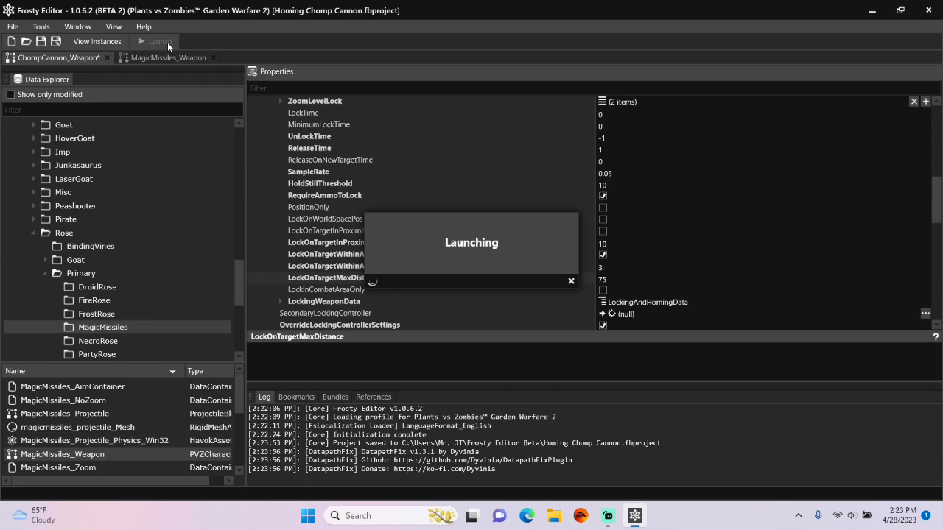